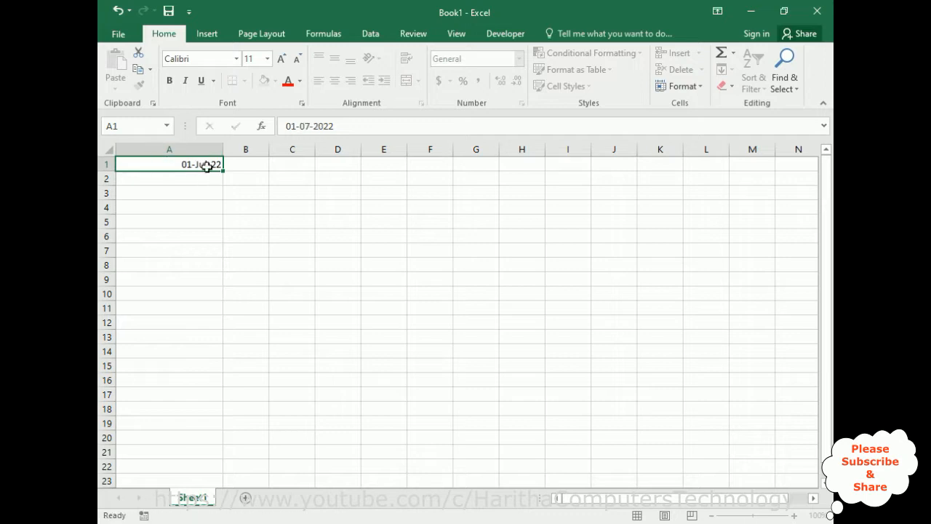
Step: Fill the date series from A1 down to A199 and centre the dates
{"action": "left_click_drag", "start_coordinate": [225, 172], "coordinate": [222, 429]}
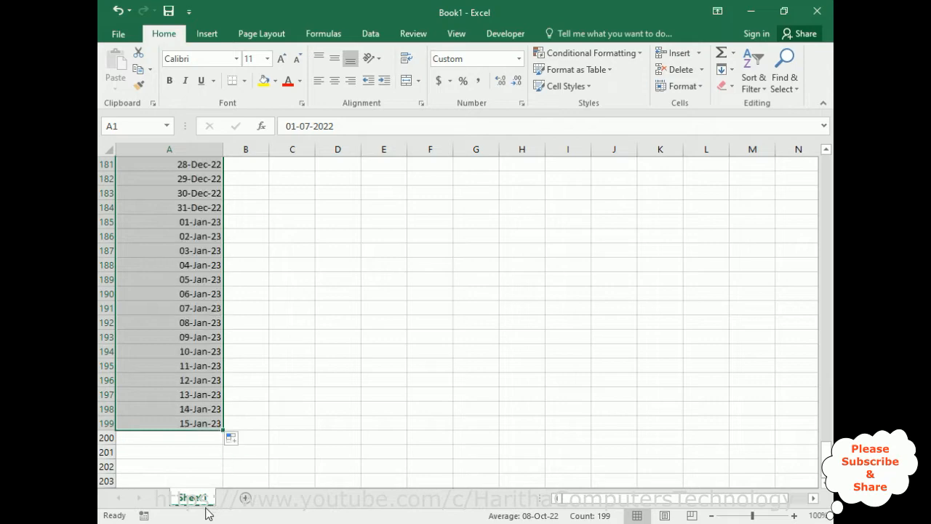
{"action": "left_click_drag", "start_coordinate": [826, 451], "coordinate": [826, 161]}
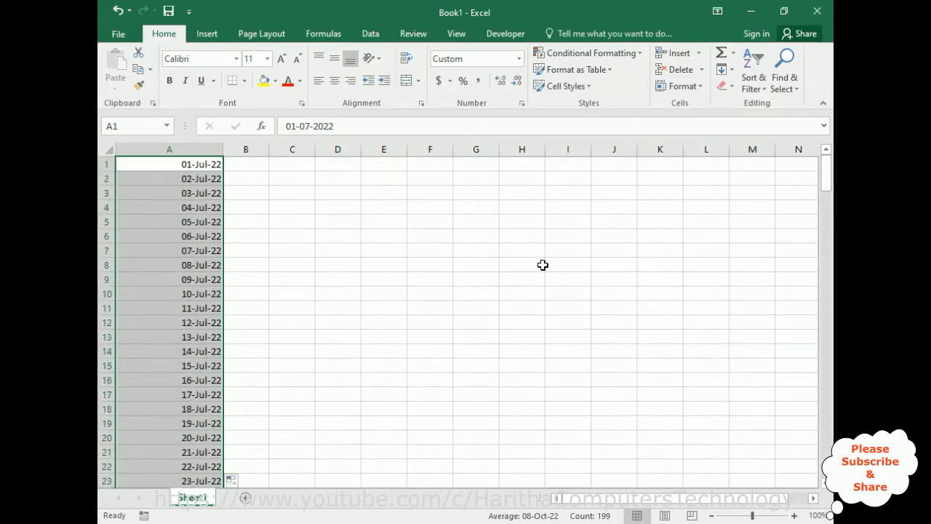
{"action": "left_click", "coordinate": [334, 81]}
Step: Widen column B and enter =TEXT(A1,"") in B1
{"action": "left_click", "coordinate": [263, 163]}
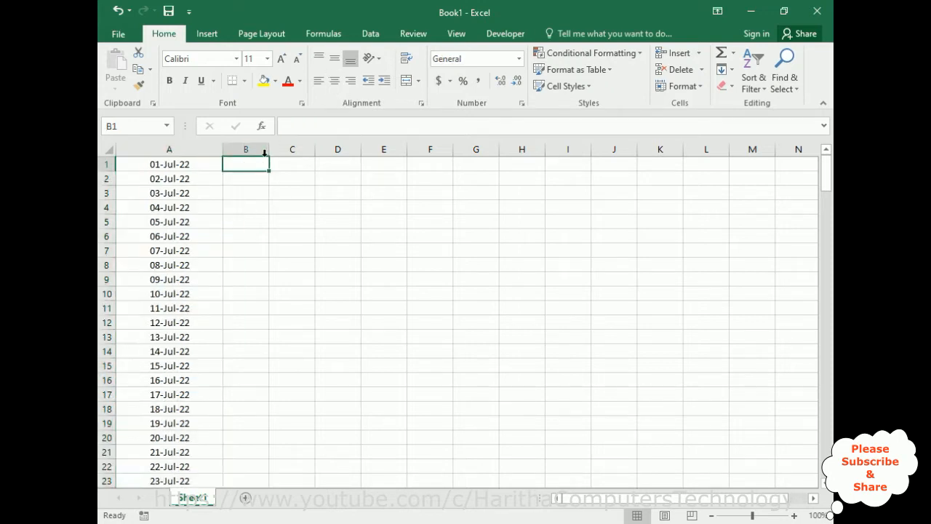
{"action": "left_click_drag", "start_coordinate": [269, 149], "coordinate": [291, 149]}
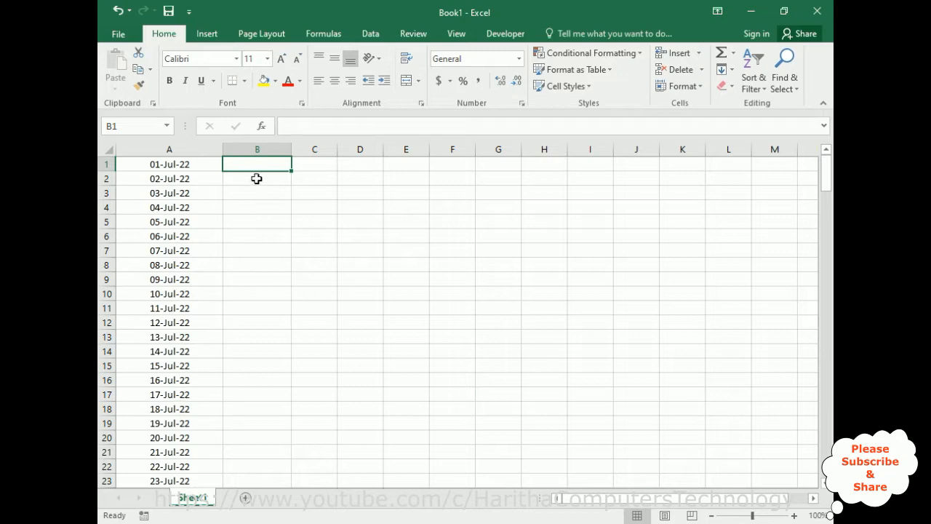
{"action": "left_click", "coordinate": [294, 127]}
{"action": "type", "text": "=text"}
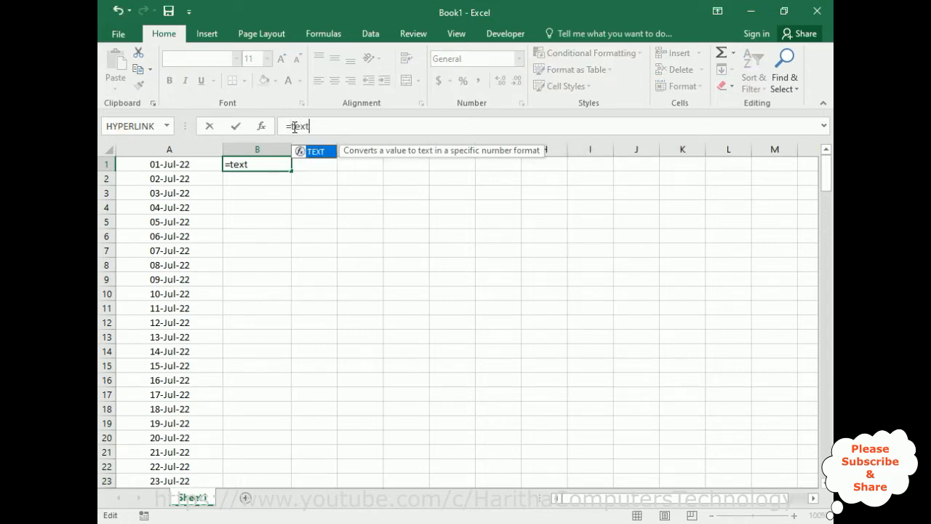
{"action": "key", "text": "Tab"}
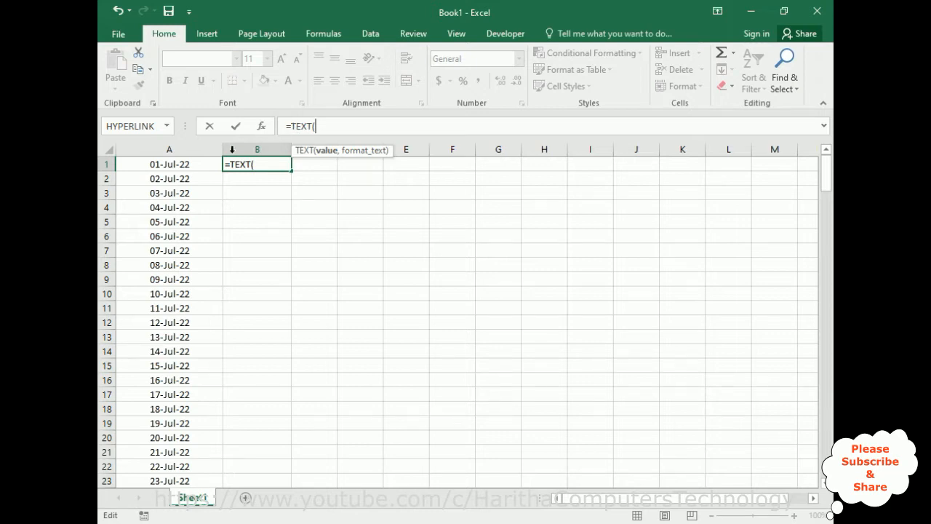
{"action": "left_click", "coordinate": [176, 166]}
{"action": "type", "text": ","}
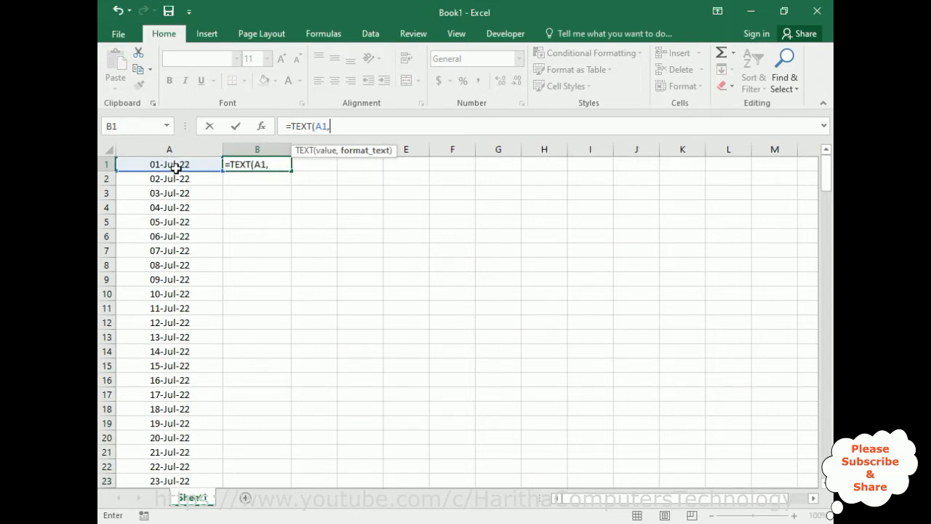
{"action": "type", "text": "\""}
{"action": "type", "text": "\"\""}
{"action": "type", "text": ")"}
{"action": "key", "text": "Left"}
{"action": "key", "text": "Right"}
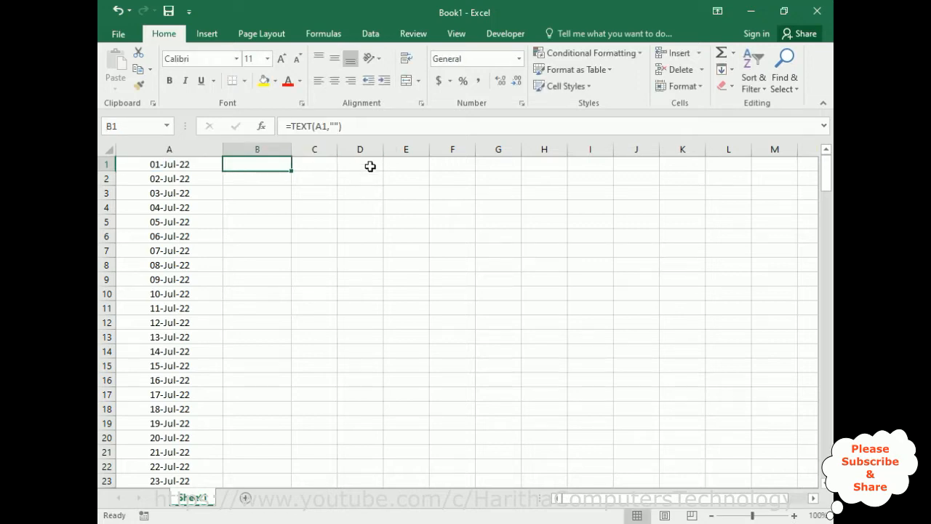
Step: Set the format text of the TEXT formula in B1 to "dddd"
{"action": "left_click", "coordinate": [334, 126]}
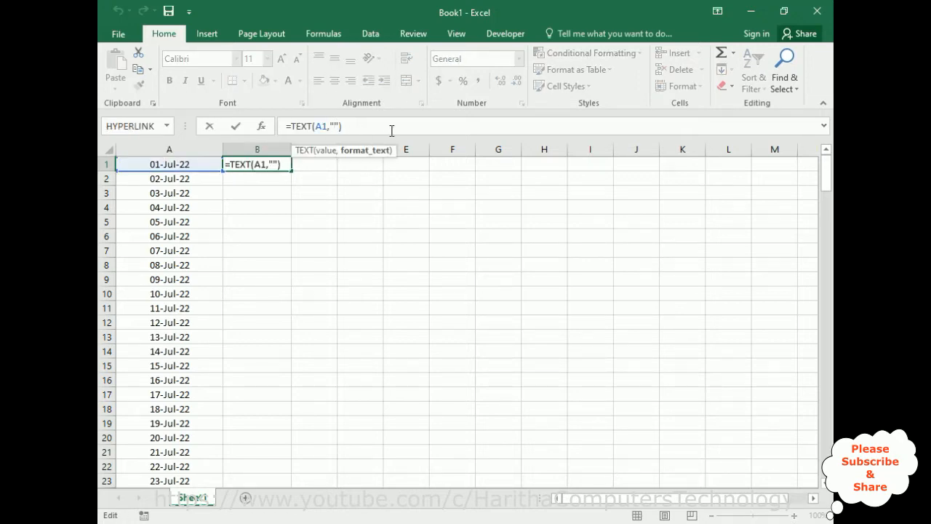
{"action": "type", "text": "dddd"}
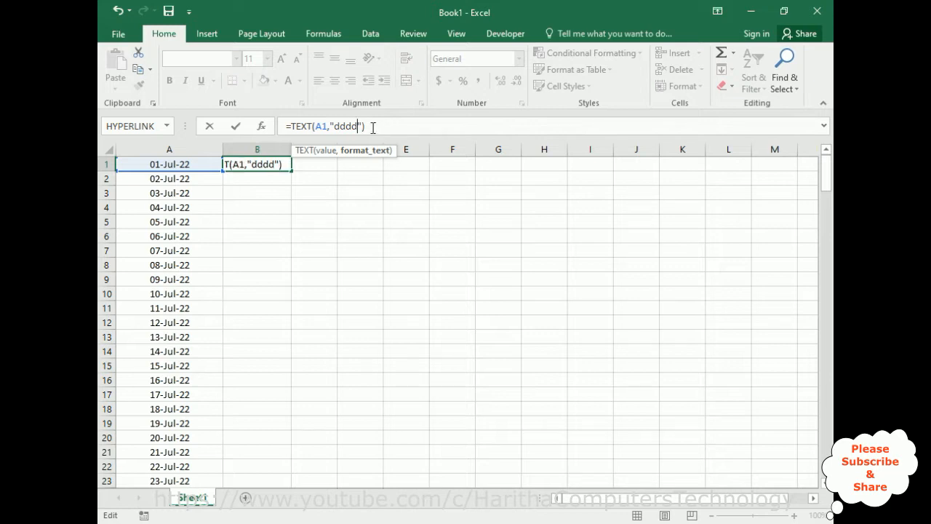
{"action": "left_click", "coordinate": [373, 128]}
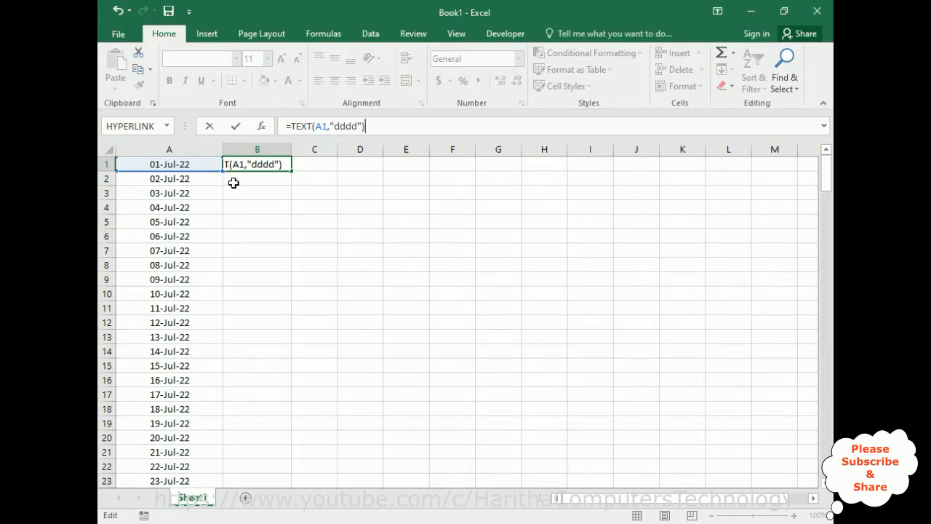
{"action": "key", "text": "Return"}
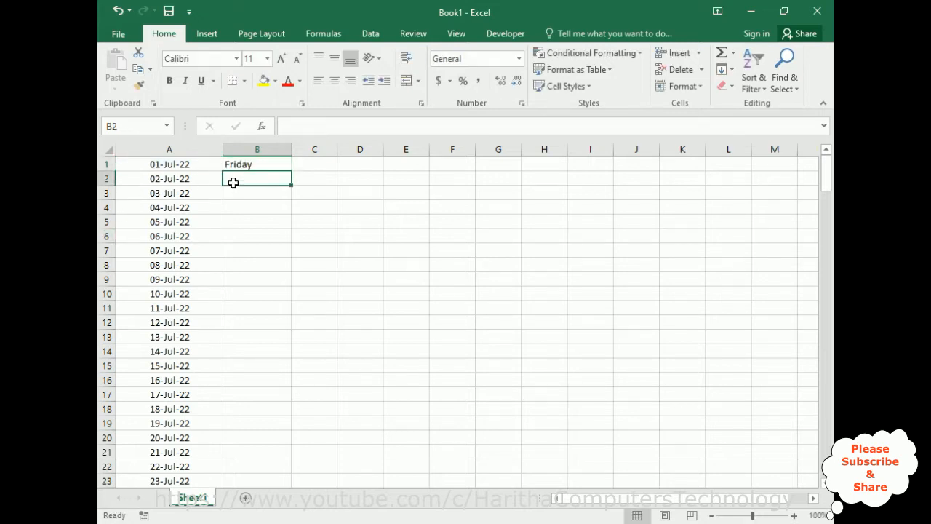
Step: Copy the weekday formula from B1 down to B199 and centre the weekday names
{"action": "left_click", "coordinate": [269, 163]}
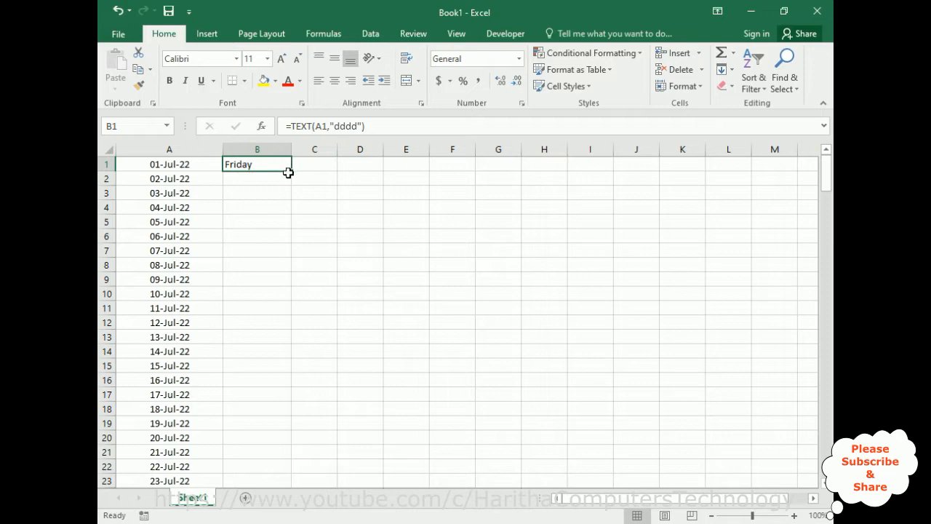
{"action": "left_click_drag", "start_coordinate": [291, 170], "coordinate": [277, 376]}
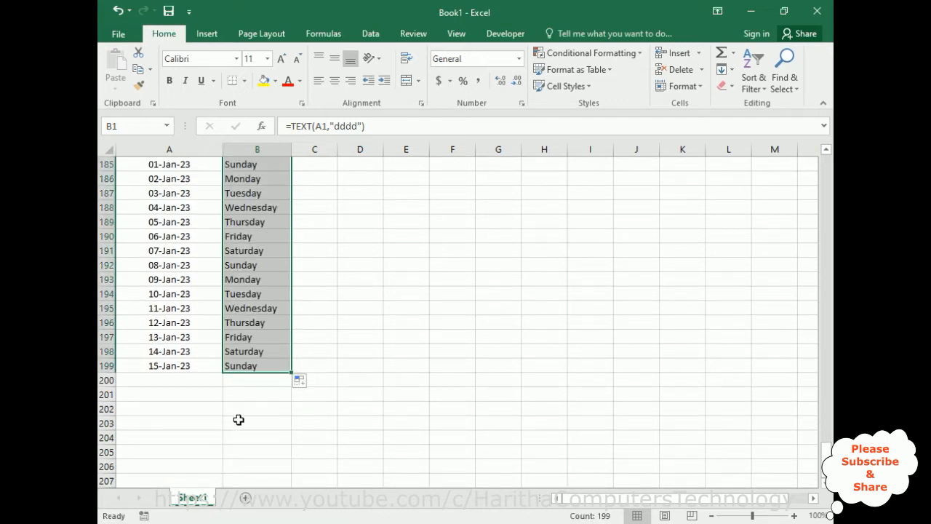
{"action": "left_click", "coordinate": [334, 80]}
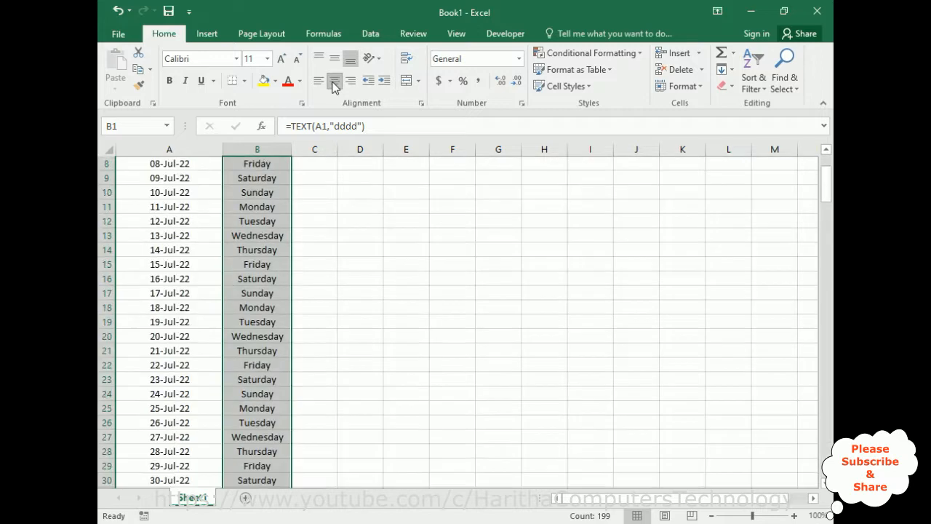
Step: Widen column B a little more to give the weekday names extra room
{"action": "left_click", "coordinate": [353, 227]}
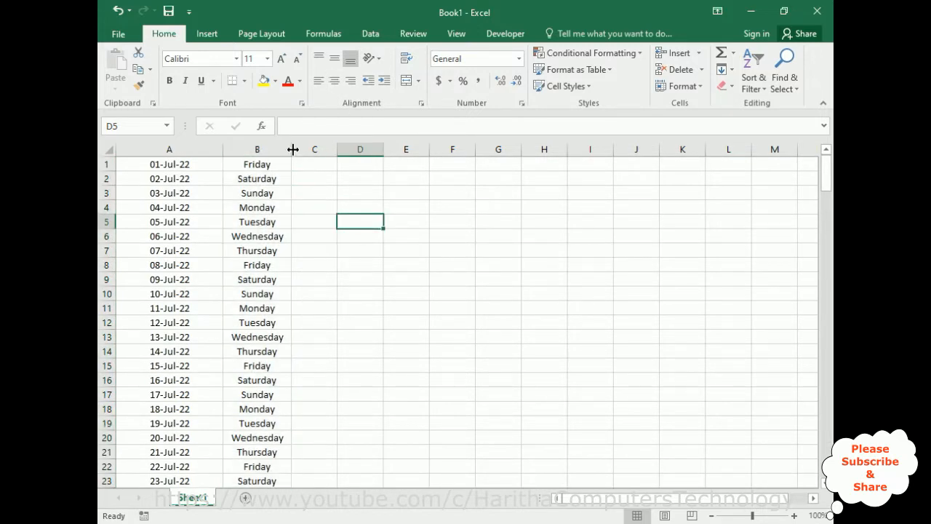
{"action": "left_click_drag", "start_coordinate": [291, 150], "coordinate": [312, 149]}
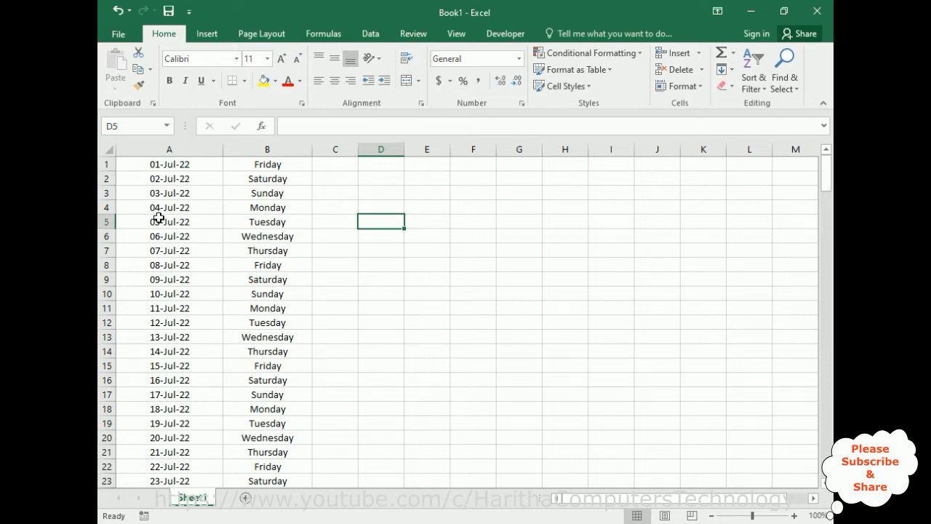
{"action": "scroll", "coordinate": [206, 368], "scroll_direction": "down", "scroll_amount": 7}
{"action": "scroll", "coordinate": [206, 376], "scroll_direction": "up", "scroll_amount": 7}
Step: Start a new formula-based conditional formatting rule for cell A1 using =weekday($a1,2)>5
{"action": "left_click", "coordinate": [164, 163]}
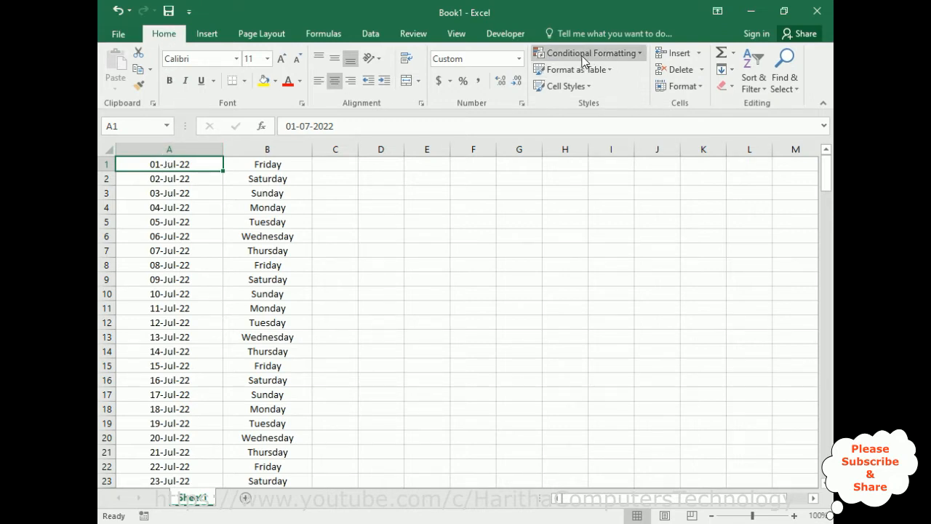
{"action": "left_click", "coordinate": [641, 55]}
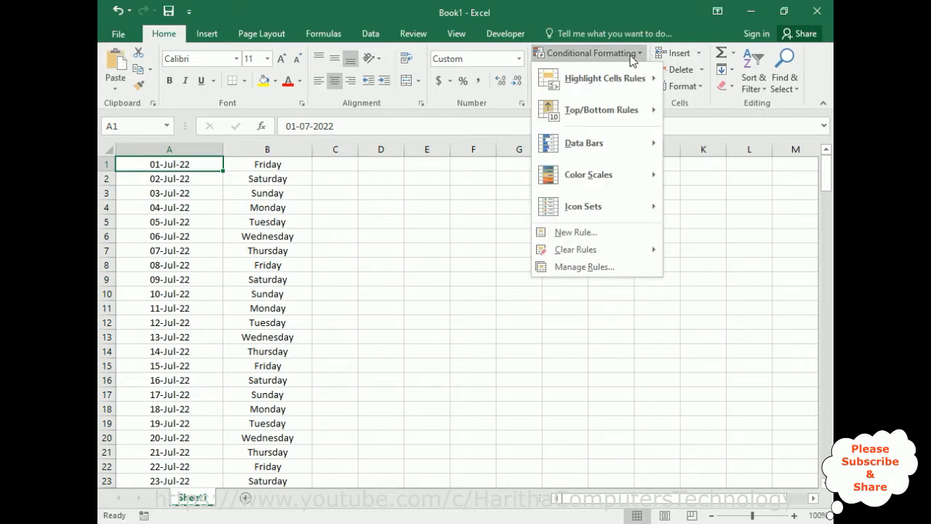
{"action": "left_click", "coordinate": [568, 234]}
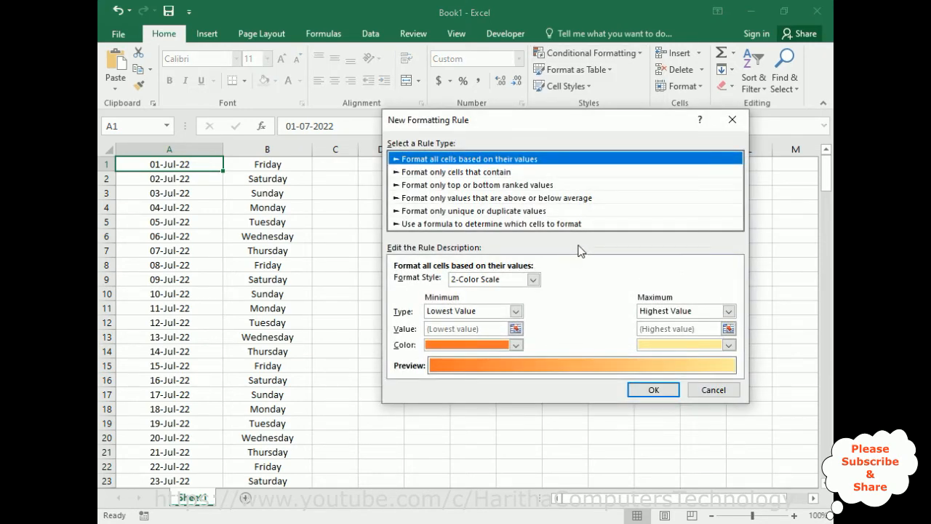
{"action": "left_click_drag", "start_coordinate": [462, 124], "coordinate": [448, 141]}
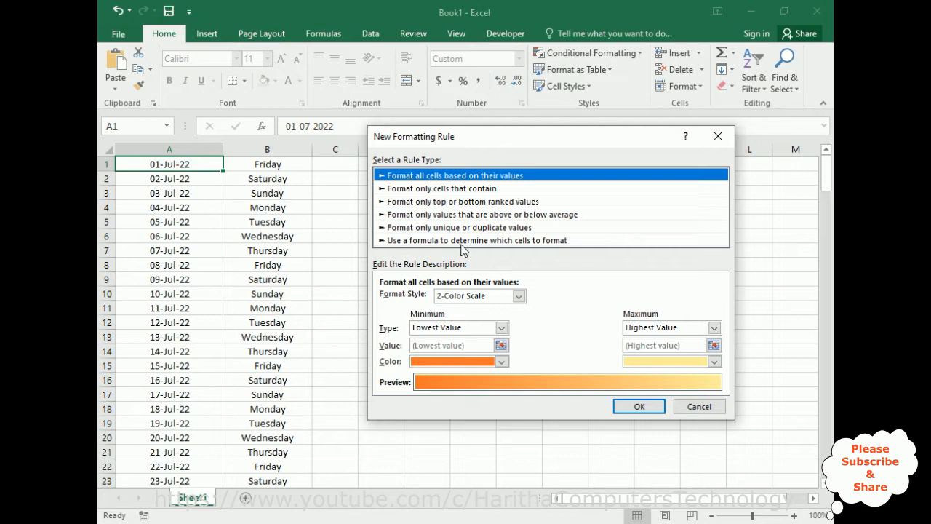
{"action": "left_click", "coordinate": [536, 241]}
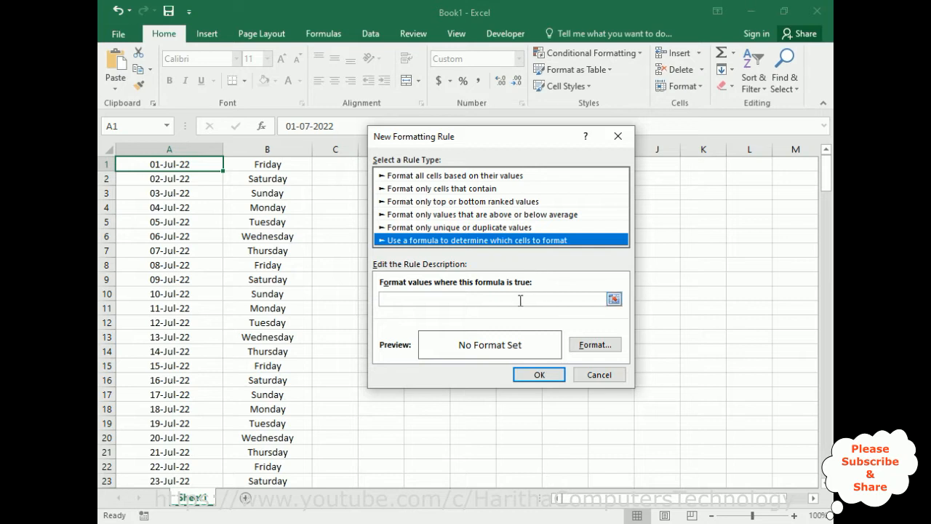
{"action": "left_click", "coordinate": [392, 300]}
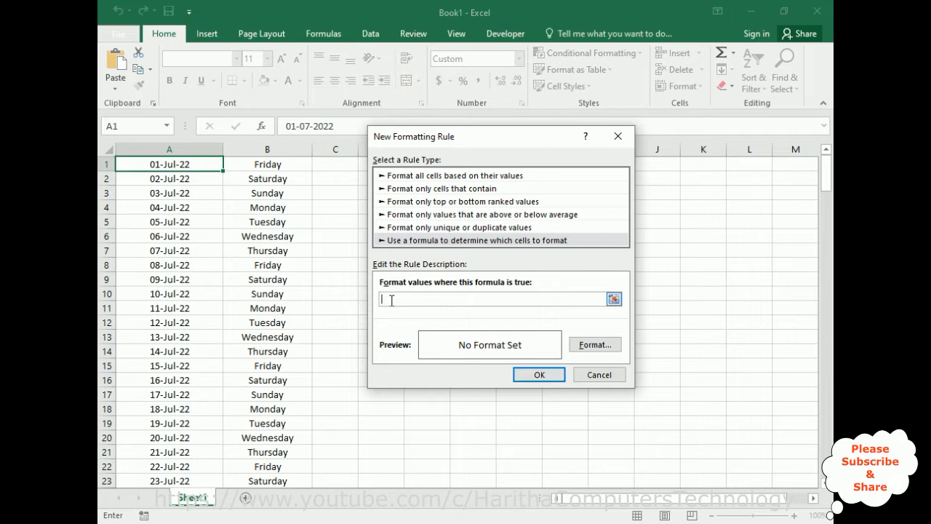
{"action": "type", "text": "=weekday"}
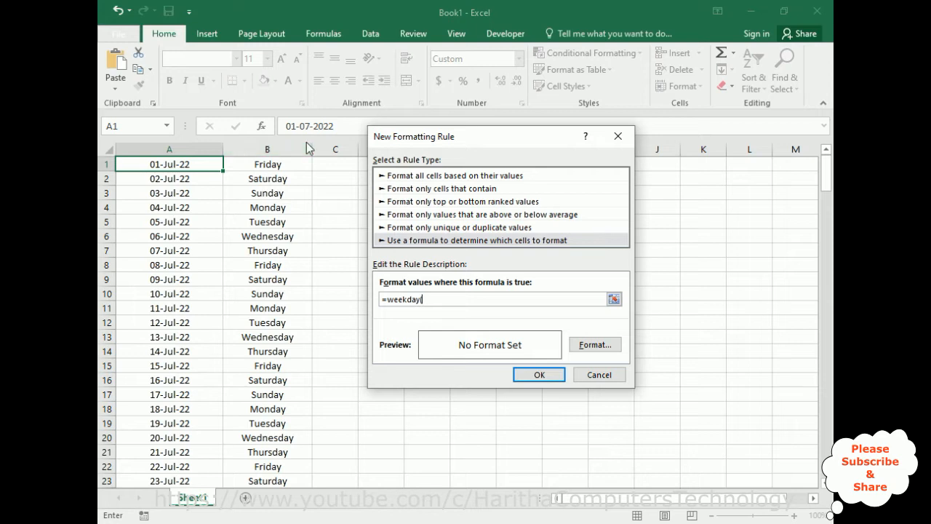
{"action": "type", "text": "$a1"}
{"action": "type", "text": "2"}
{"action": "type", "text": ">5"}
Step: Give the weekday rule's format a green background fill and a light blue font colour
{"action": "left_click", "coordinate": [586, 349]}
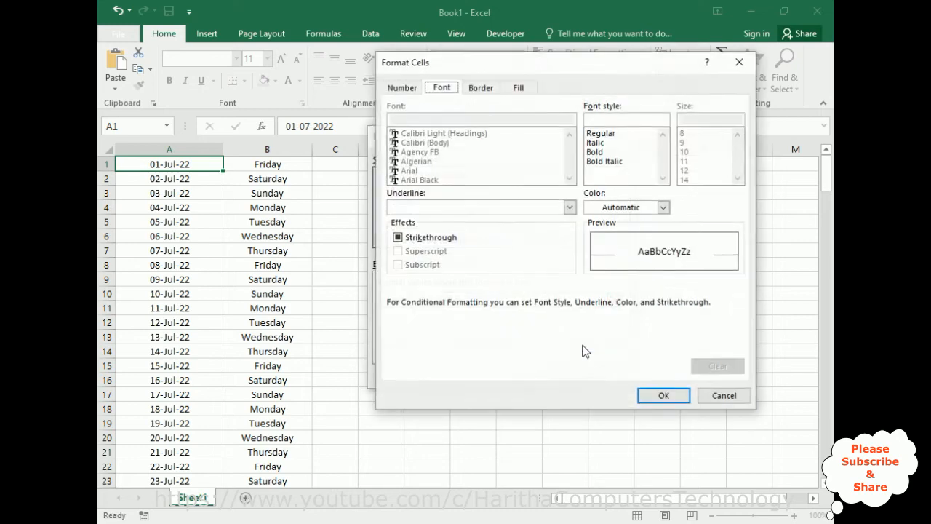
{"action": "left_click", "coordinate": [518, 89]}
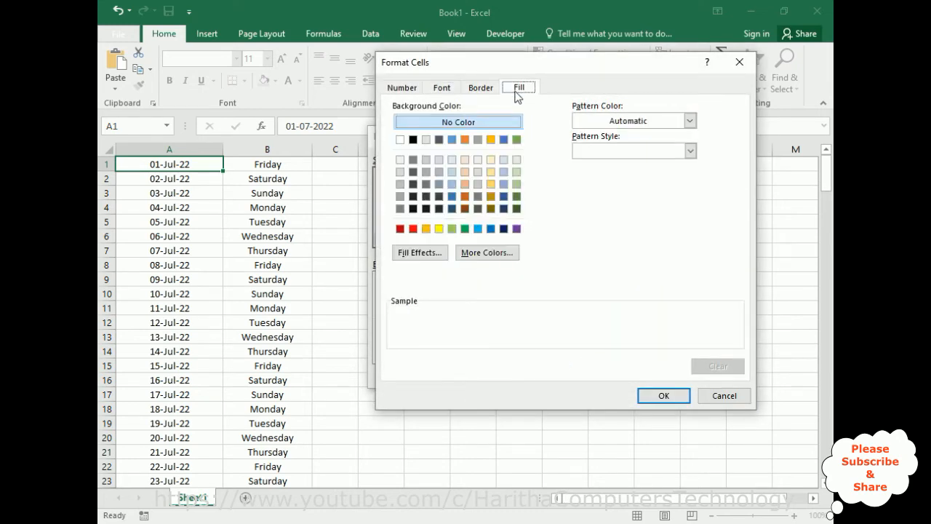
{"action": "left_click", "coordinate": [412, 230]}
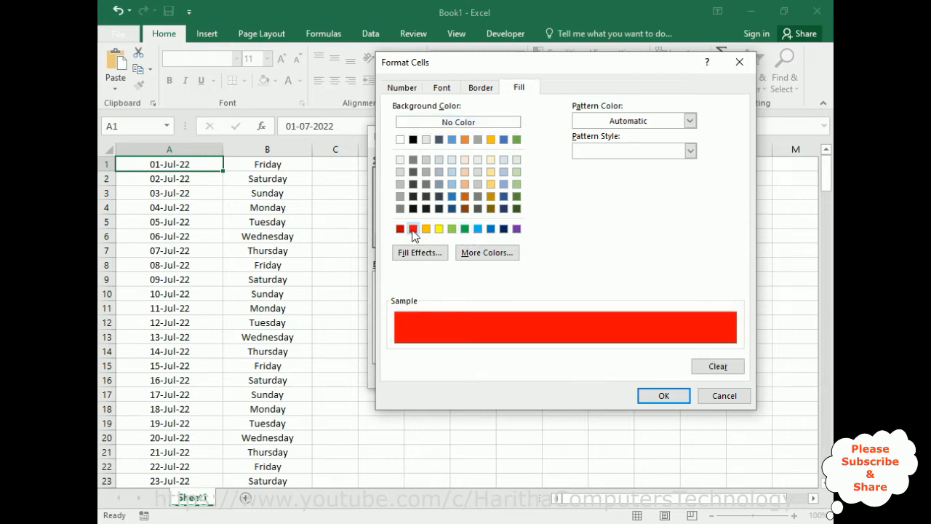
{"action": "left_click", "coordinate": [465, 229]}
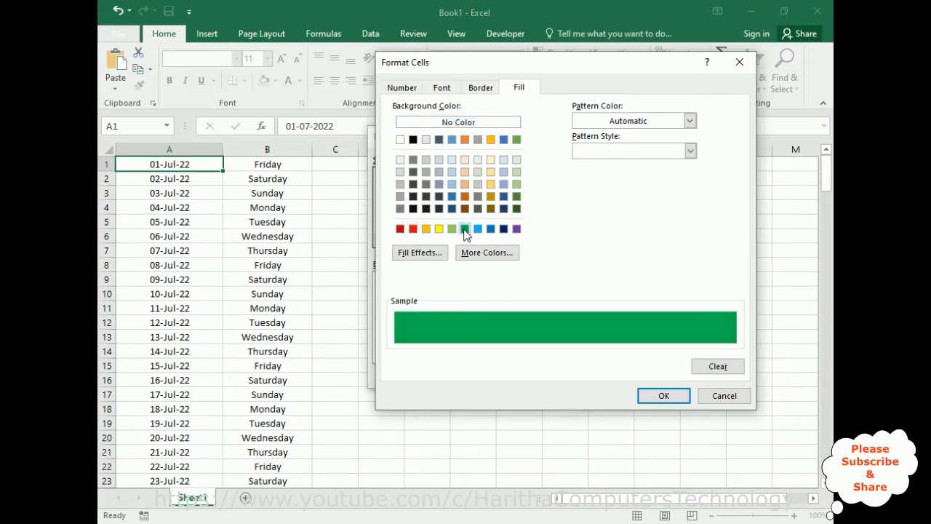
{"action": "left_click", "coordinate": [442, 88]}
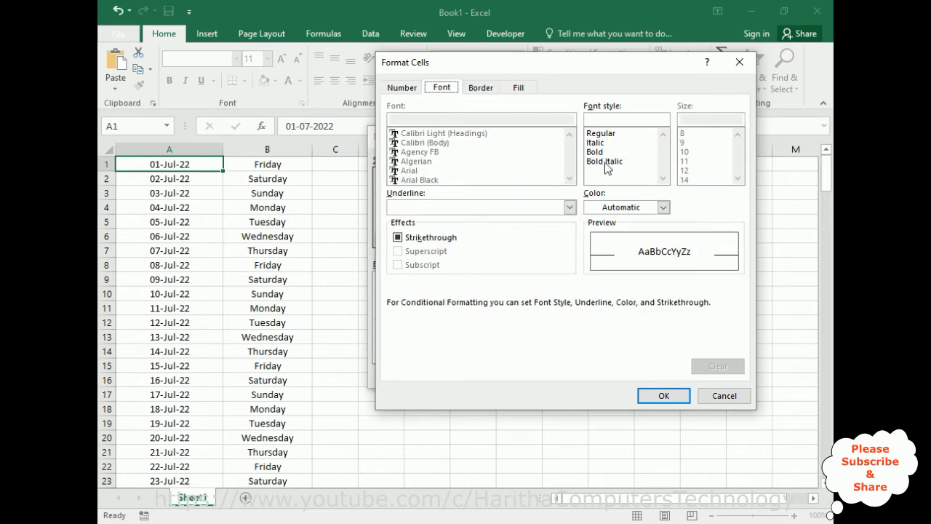
{"action": "left_click", "coordinate": [663, 208]}
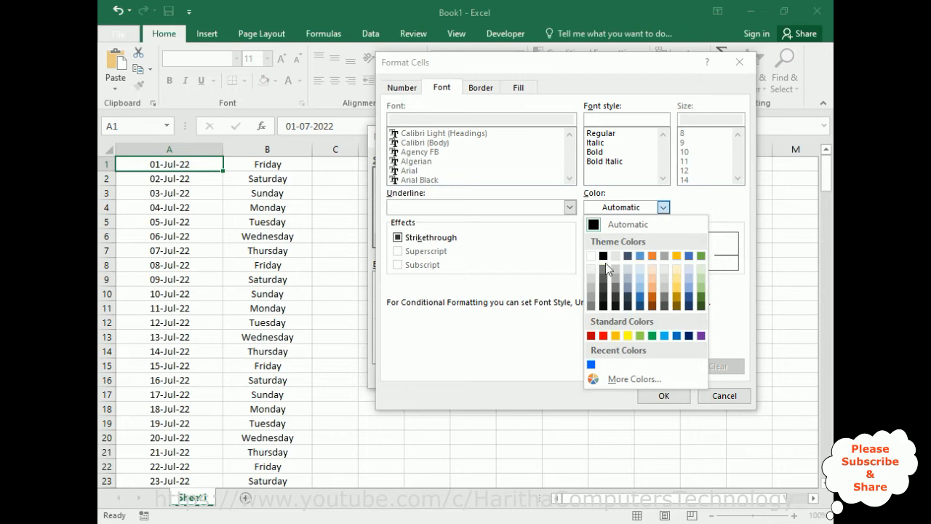
{"action": "left_click", "coordinate": [664, 336]}
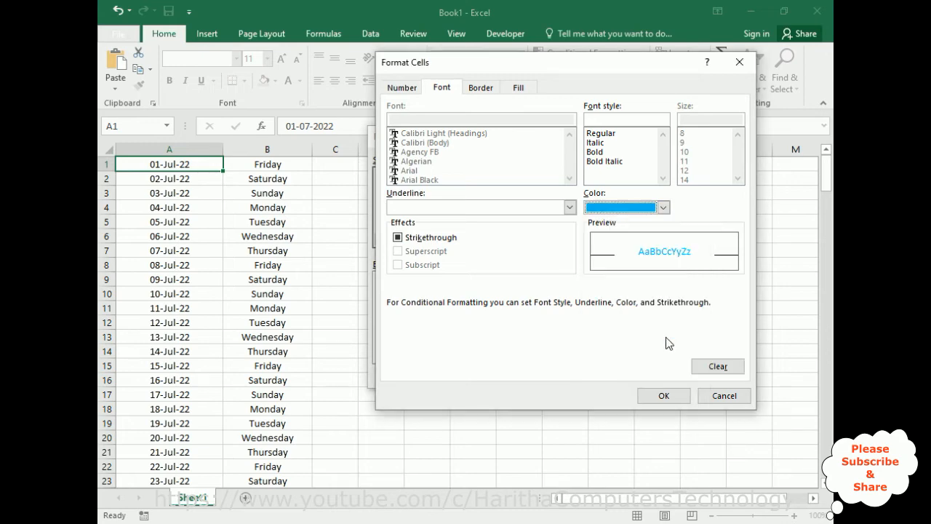
{"action": "left_click", "coordinate": [668, 397]}
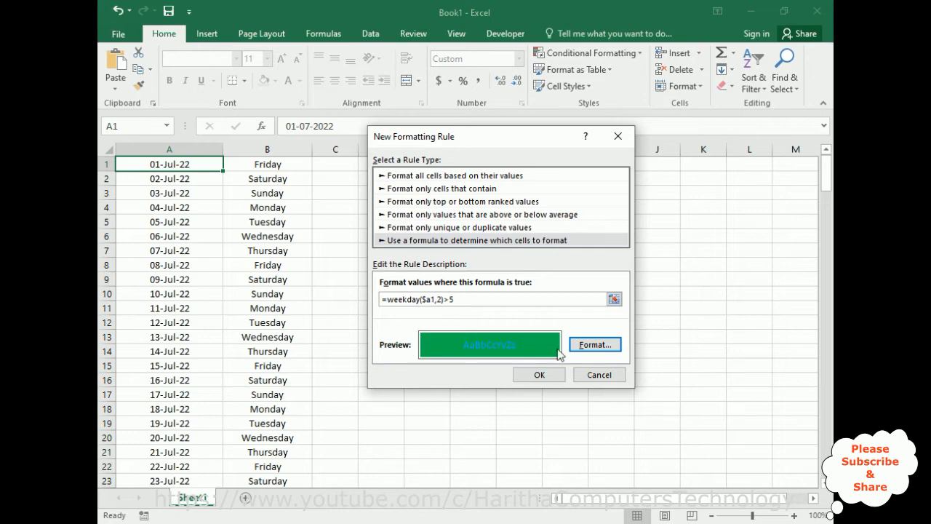
Step: Change the font colour in the weekday rule's format to red
{"action": "left_click", "coordinate": [594, 345]}
{"action": "left_click", "coordinate": [664, 208]}
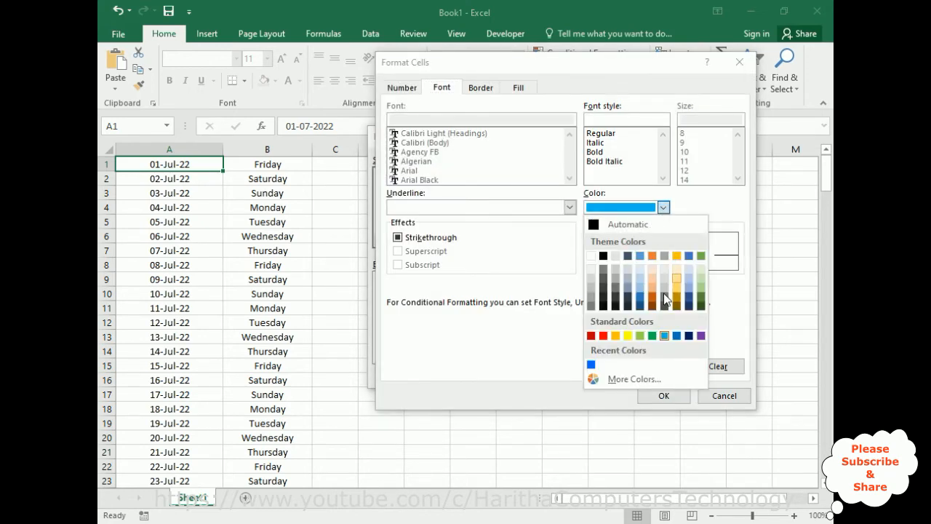
{"action": "left_click", "coordinate": [603, 336]}
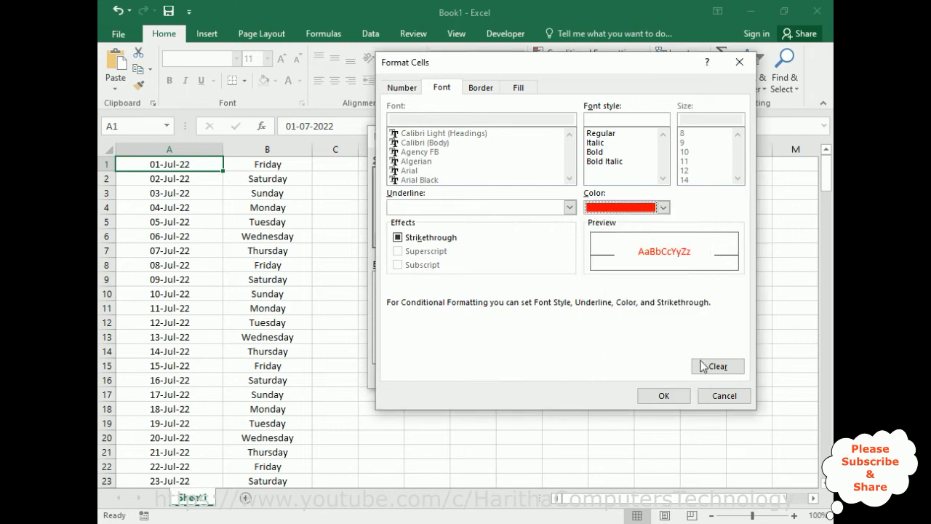
{"action": "left_click", "coordinate": [659, 398]}
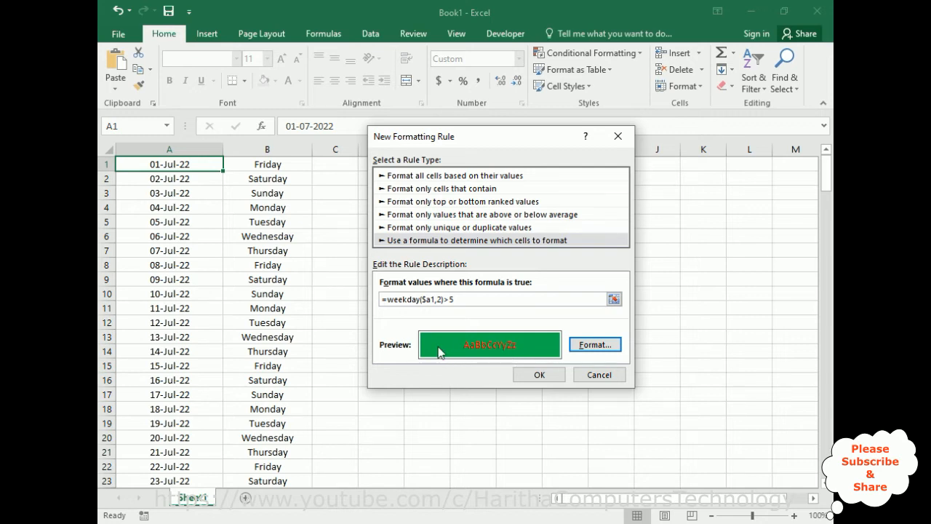
Step: Confirm the new weekday rule and fill cell A1 down through A199 so the rule covers every date in column A
{"action": "left_click", "coordinate": [540, 373]}
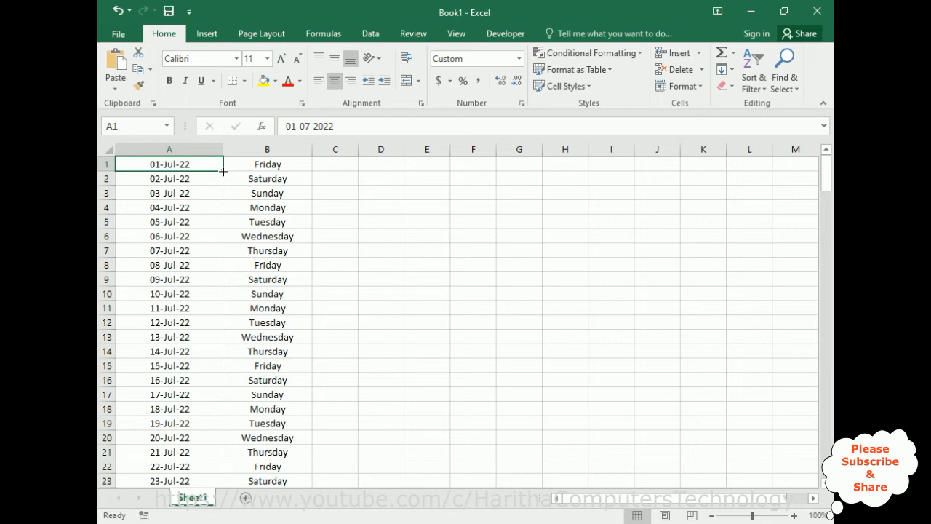
{"action": "left_click_drag", "start_coordinate": [224, 172], "coordinate": [199, 281]}
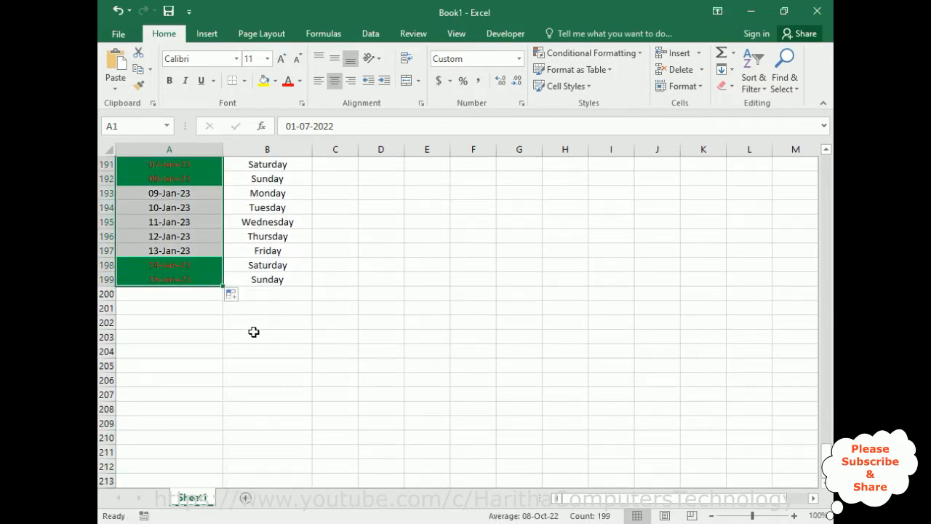
{"action": "scroll", "coordinate": [439, 357], "scroll_direction": "up", "scroll_amount": 12}
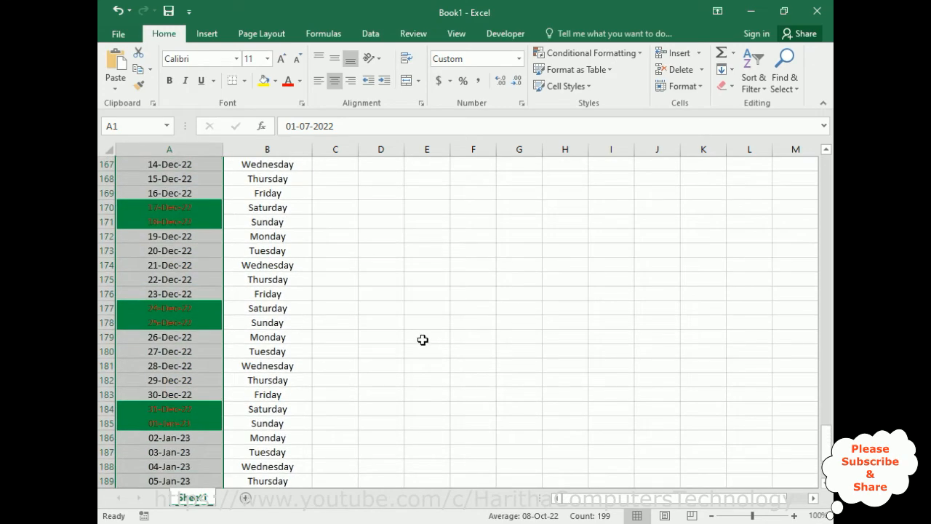
{"action": "scroll", "coordinate": [408, 303], "scroll_direction": "up", "scroll_amount": 20}
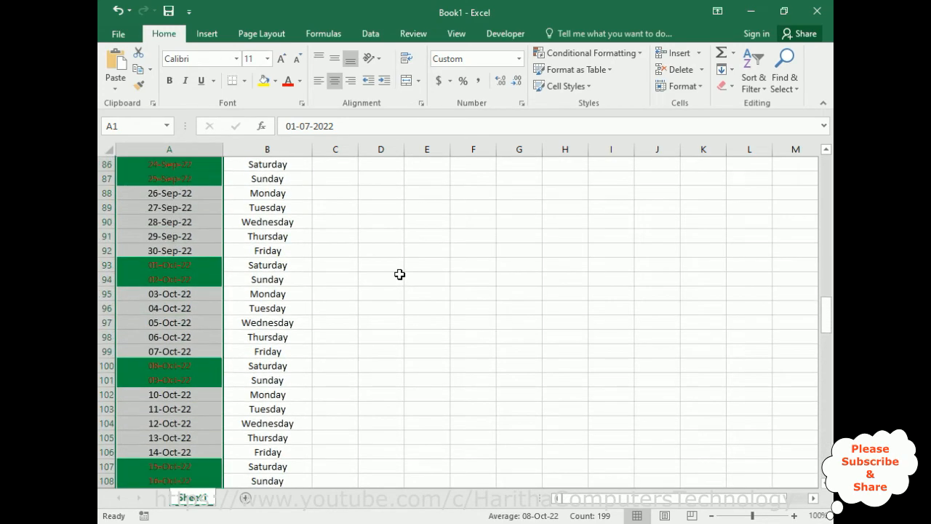
{"action": "scroll", "coordinate": [400, 259], "scroll_direction": "up", "scroll_amount": 18}
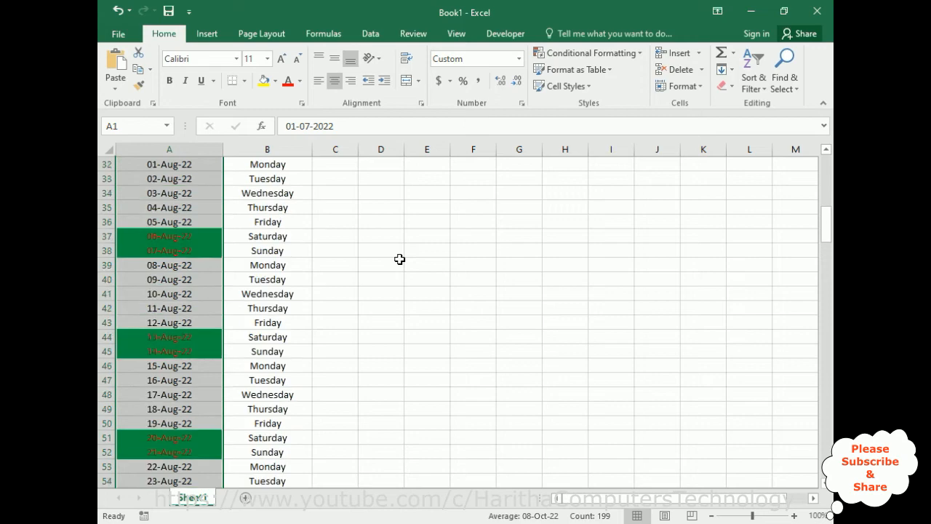
{"action": "scroll", "coordinate": [400, 259], "scroll_direction": "up", "scroll_amount": 6}
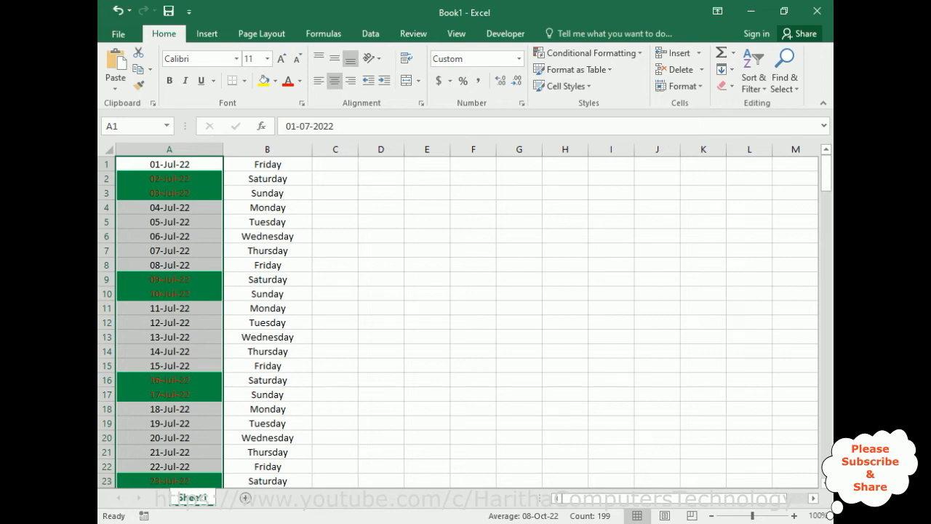
Step: Consult the system clock's calendar for March 2022 to pick a weekend date for a test
{"action": "left_click", "coordinate": [773, 522]}
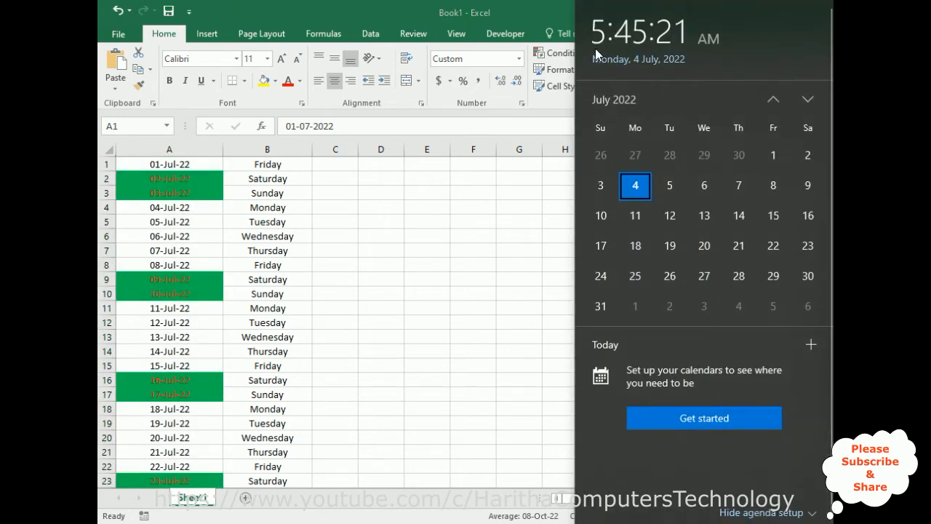
{"action": "left_click", "coordinate": [773, 99]}
{"action": "left_click", "coordinate": [773, 99]}
{"action": "left_click", "coordinate": [773, 100]}
{"action": "left_click", "coordinate": [774, 100]}
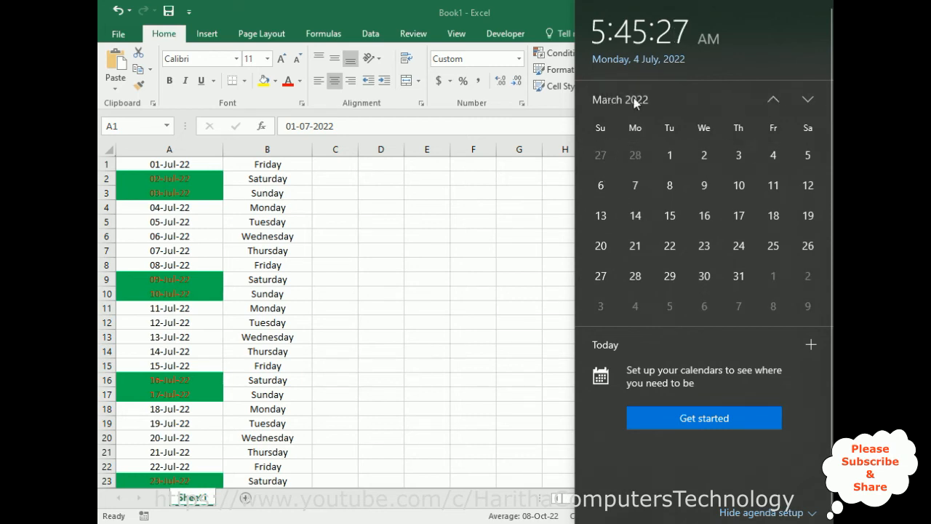
Step: Test the rule by changing the date in cell A6 to 06-Mar-2022, check B6, and undo the change
{"action": "left_click", "coordinate": [173, 237]}
{"action": "left_click", "coordinate": [169, 238]}
{"action": "double_click", "coordinate": [168, 238]}
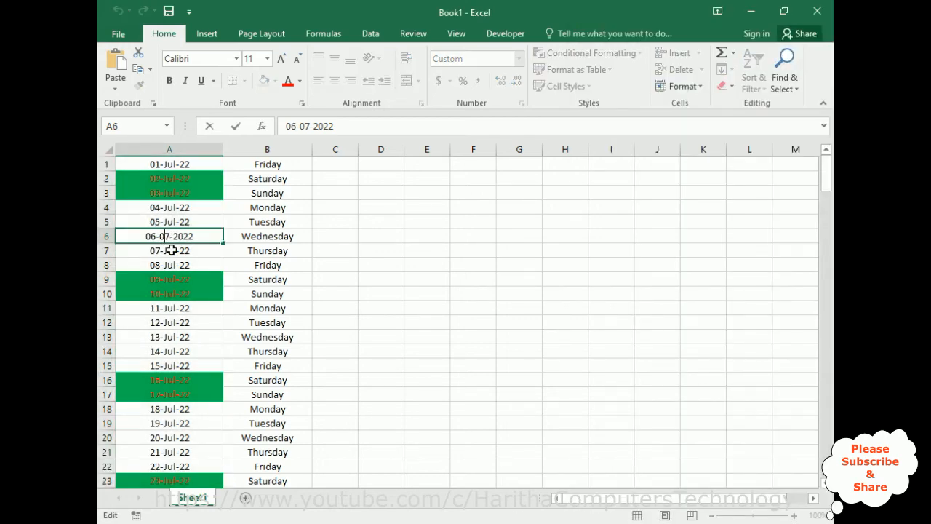
{"action": "key", "text": "Delete"}
{"action": "key", "text": "Delete"}
{"action": "type", "text": "Mar"}
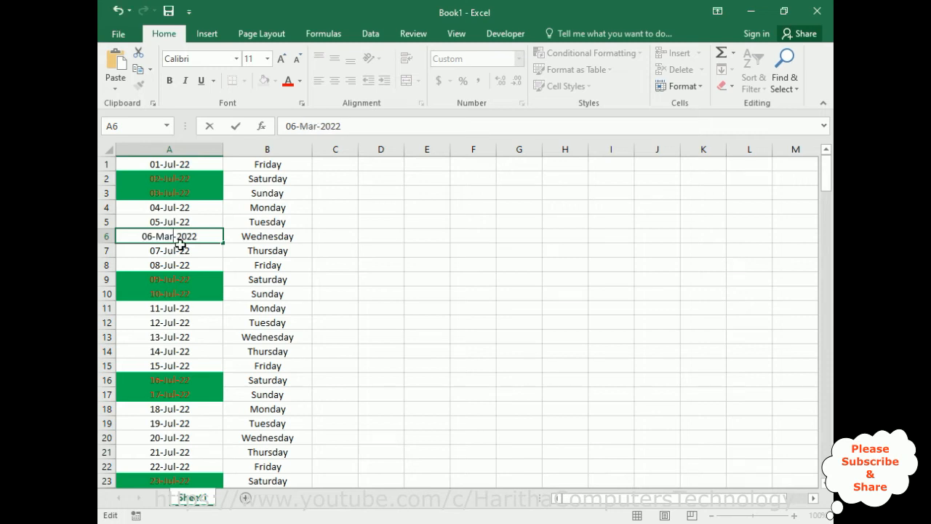
{"action": "key", "text": "ctrl+Return"}
{"action": "left_click", "coordinate": [233, 238]}
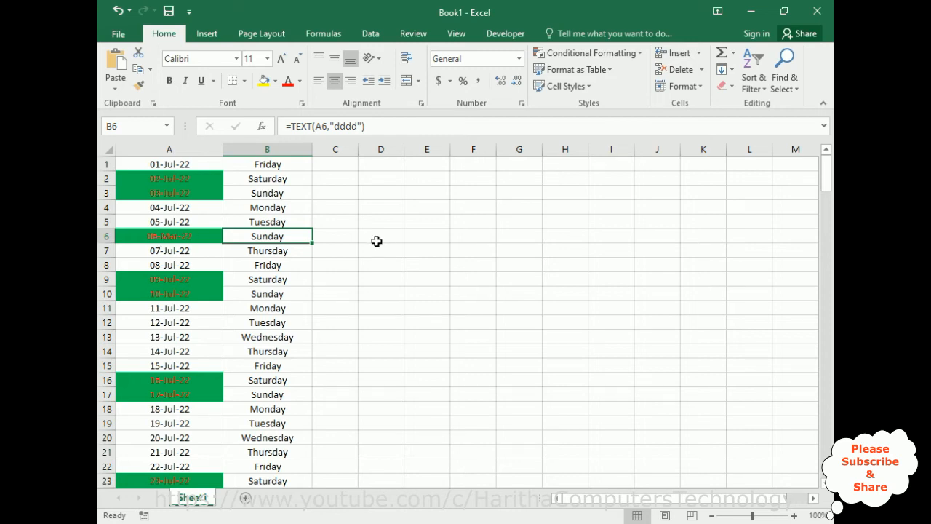
{"action": "left_click", "coordinate": [118, 12]}
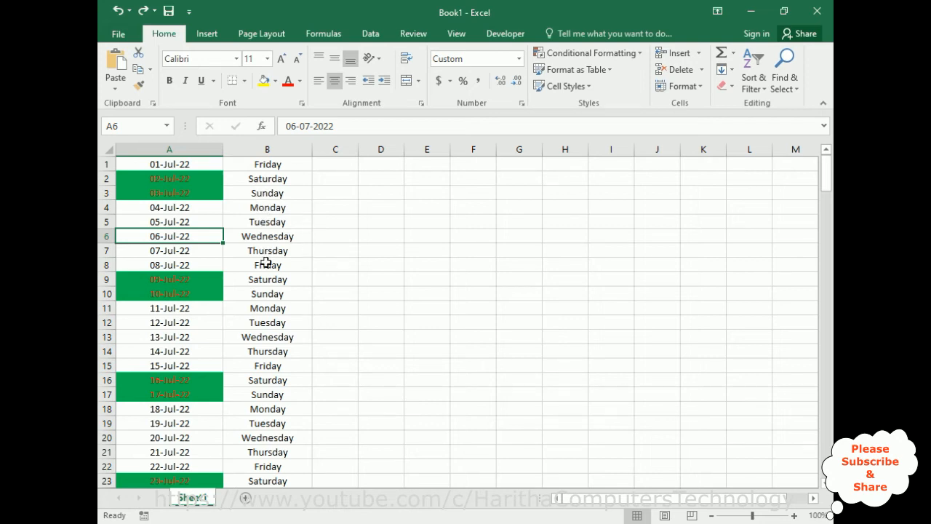
Step: Edit cell A1's existing conditional formatting rule to use the formula =WEEKDAY($A1,2)<5 and apply it
{"action": "left_click", "coordinate": [170, 163]}
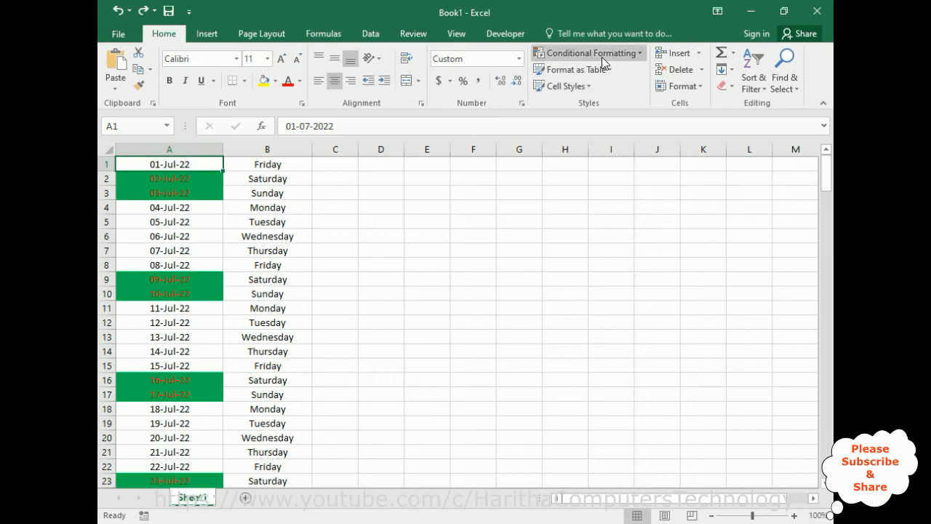
{"action": "left_click", "coordinate": [641, 63]}
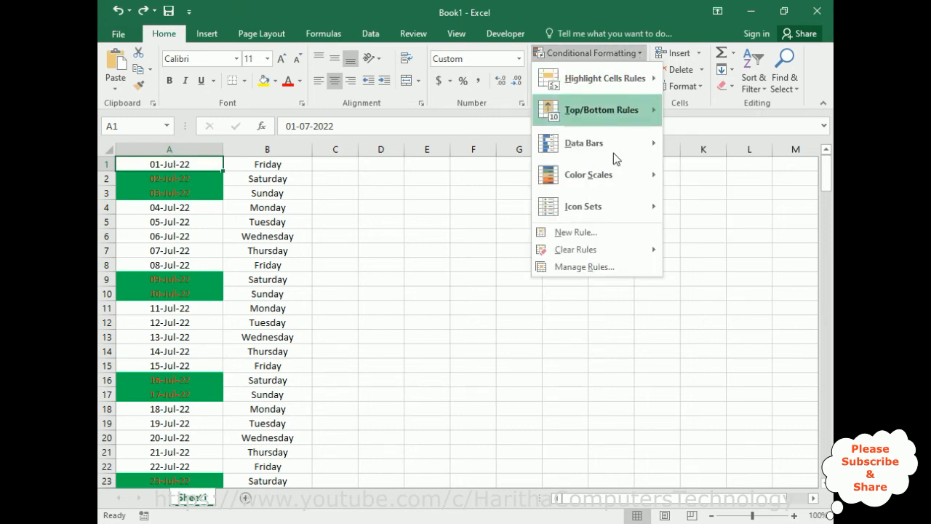
{"action": "left_click", "coordinate": [565, 267]}
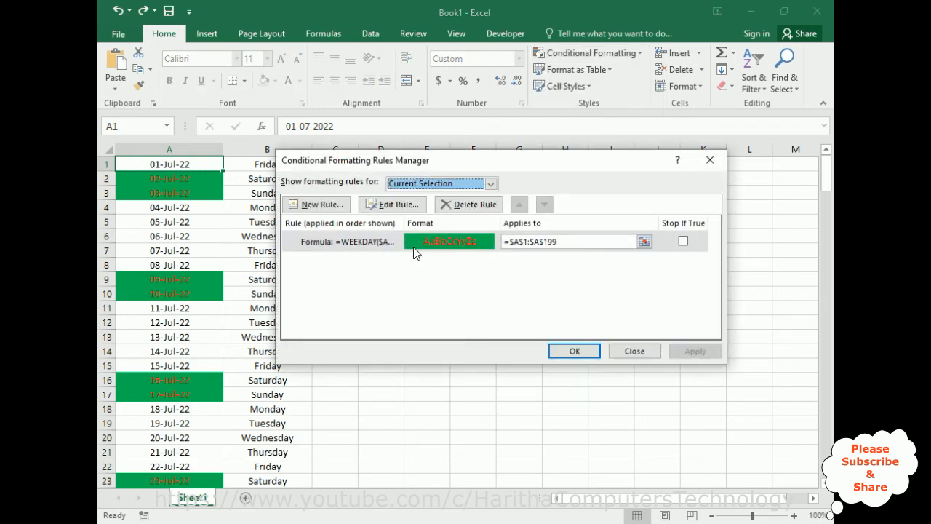
{"action": "left_click", "coordinate": [404, 207]}
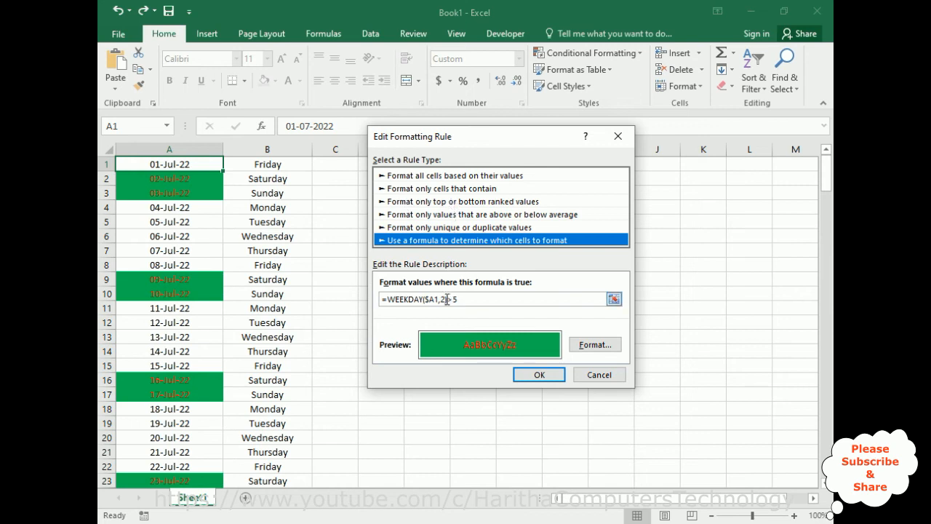
{"action": "left_click_drag", "start_coordinate": [448, 299], "coordinate": [458, 299]}
{"action": "key", "text": "BackSpace"}
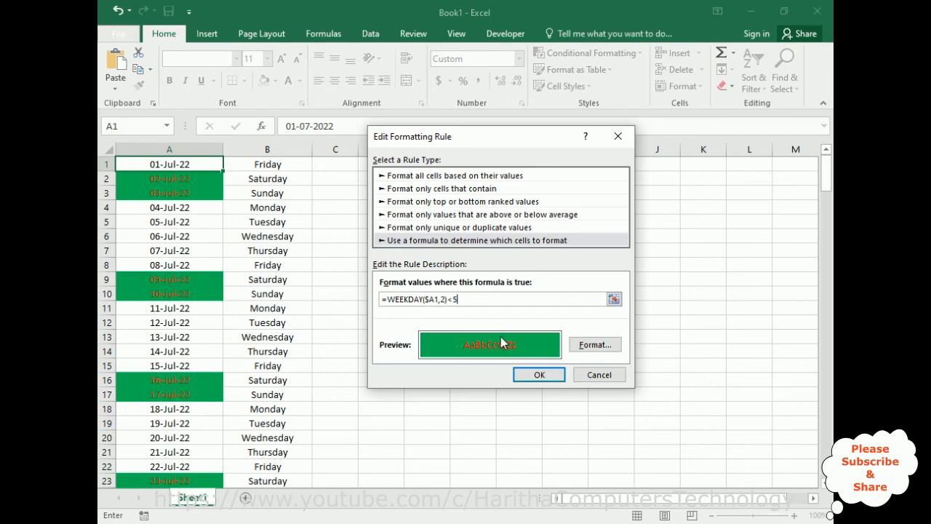
{"action": "left_click", "coordinate": [532, 375]}
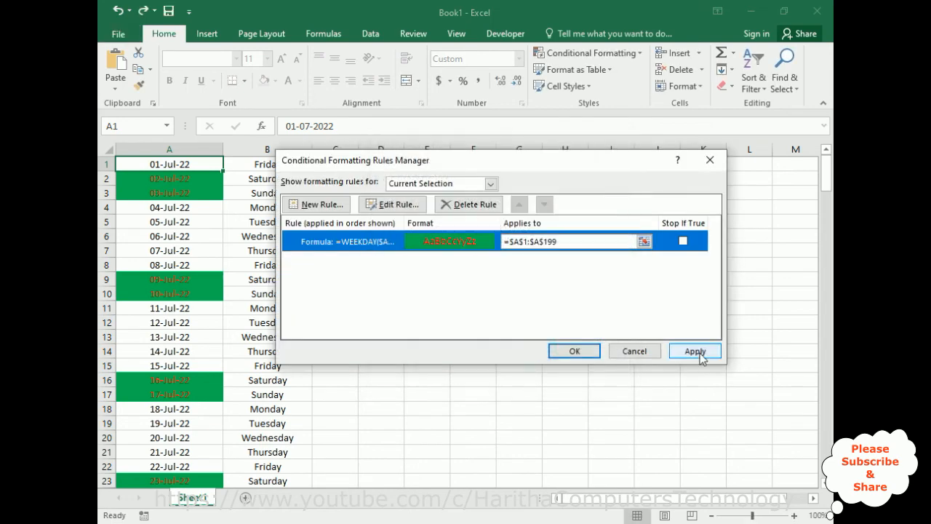
{"action": "left_click", "coordinate": [696, 352]}
{"action": "left_click", "coordinate": [586, 353]}
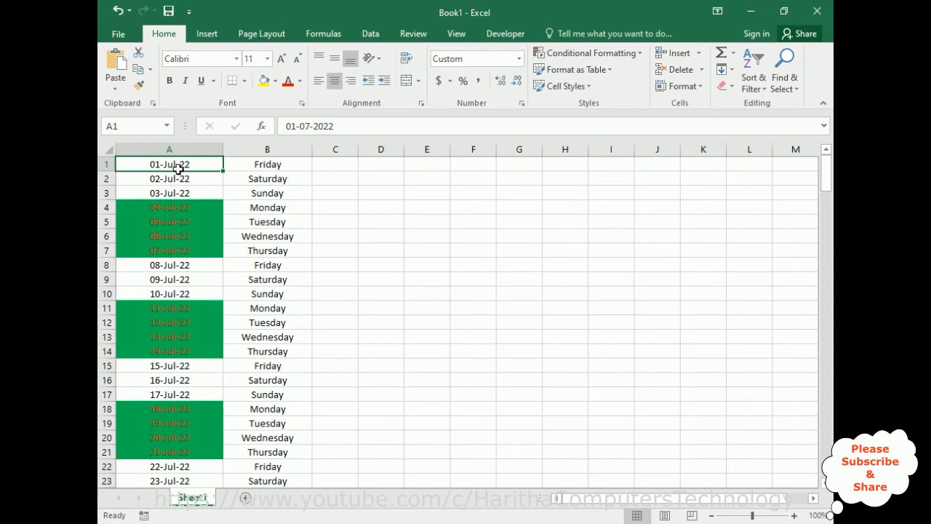
Step: Edit the conditional formatting rule's formula to =WEEKDAY($A1,2)<6, apply it, and review the highlighted dates in column A
{"action": "left_click", "coordinate": [634, 58]}
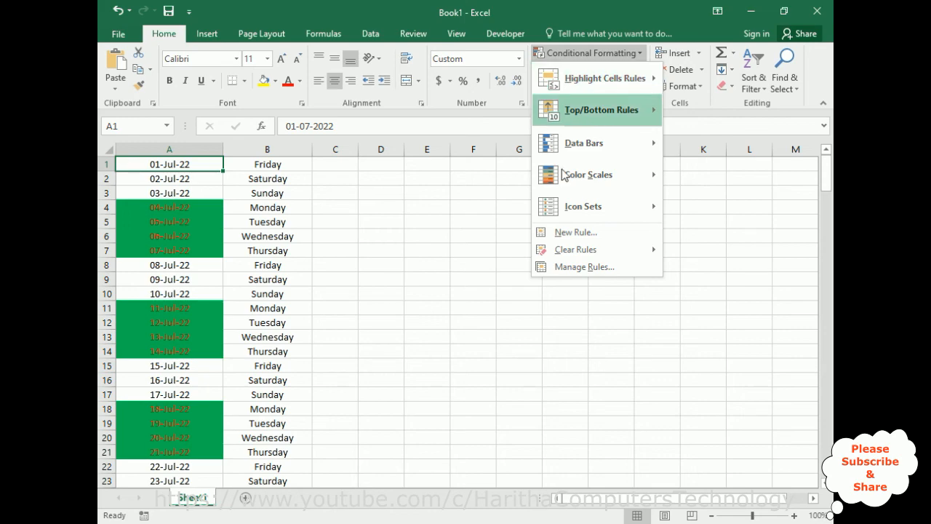
{"action": "left_click", "coordinate": [571, 268]}
{"action": "left_click", "coordinate": [394, 206]}
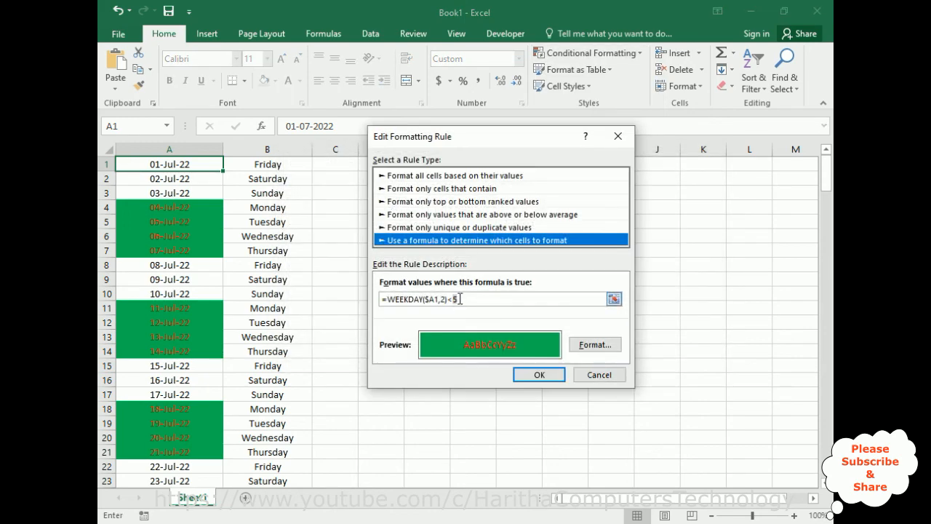
{"action": "left_click", "coordinate": [457, 299]}
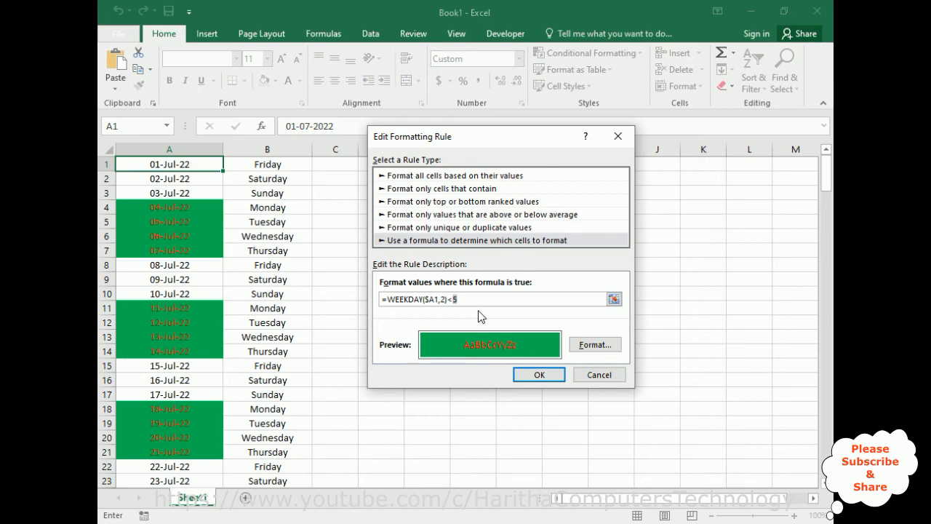
{"action": "key", "text": "BackSpace"}
{"action": "type", "text": "6"}
{"action": "left_click", "coordinate": [539, 376]}
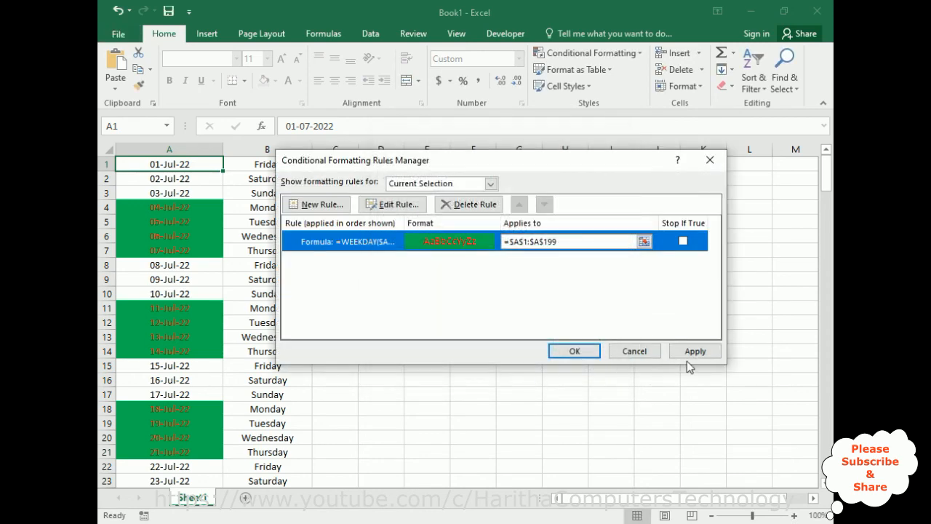
{"action": "left_click", "coordinate": [693, 353]}
{"action": "left_click", "coordinate": [575, 351]}
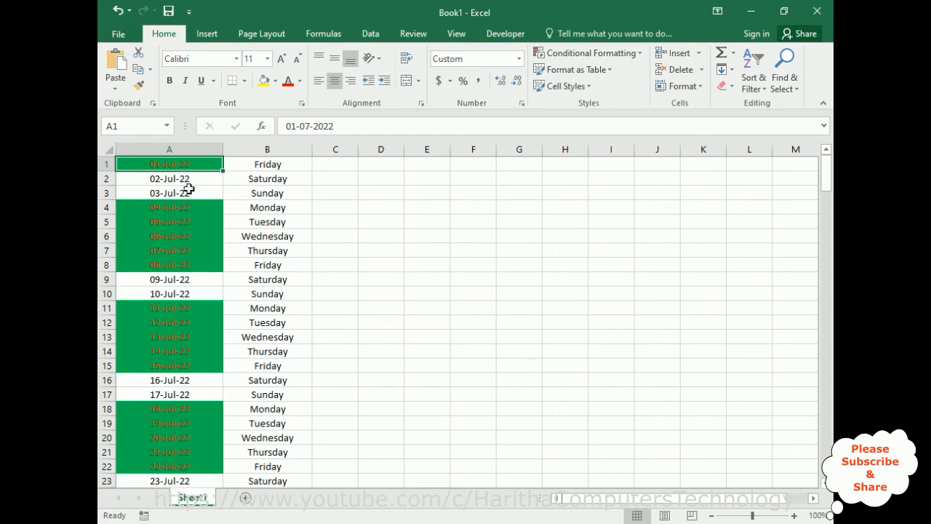
{"action": "scroll", "coordinate": [289, 361], "scroll_direction": "down", "scroll_amount": 16}
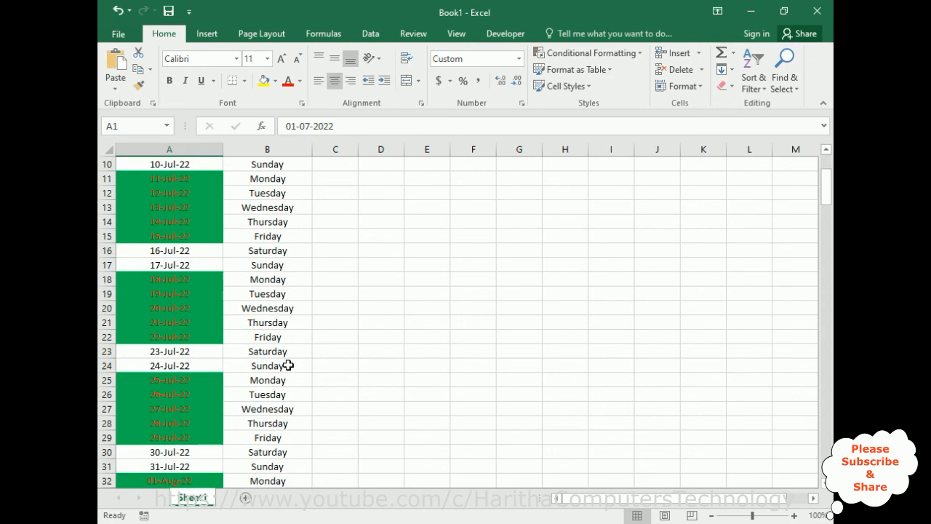
{"action": "scroll", "coordinate": [272, 394], "scroll_direction": "down", "scroll_amount": 9}
{"action": "scroll", "coordinate": [279, 416], "scroll_direction": "up", "scroll_amount": 18}
{"action": "scroll", "coordinate": [293, 368], "scroll_direction": "up", "scroll_amount": 7}
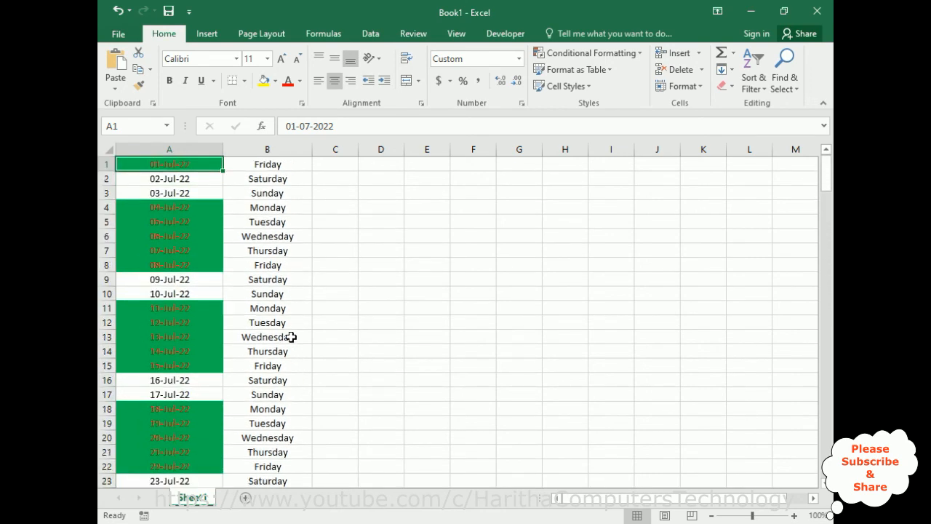